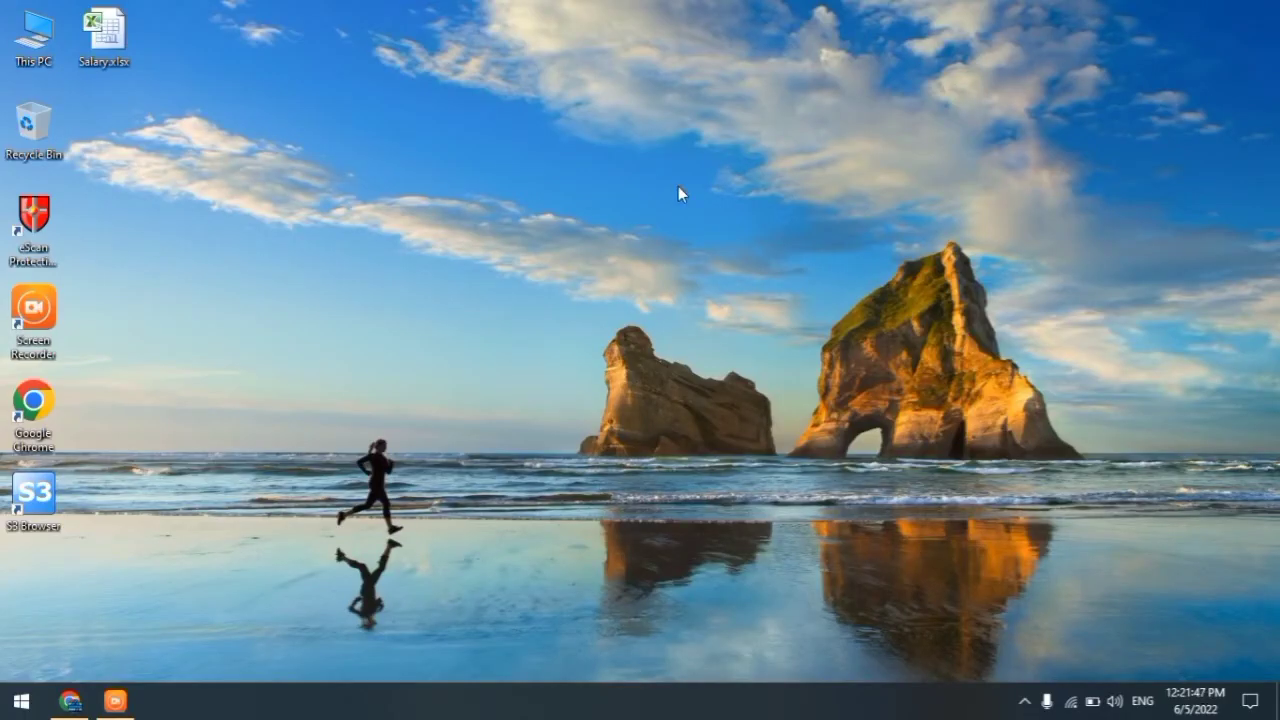
Open the Mental Health Issues thesis-defense PPTX from This PC > Downloads in PowerPoint.
double_click(25, 55)
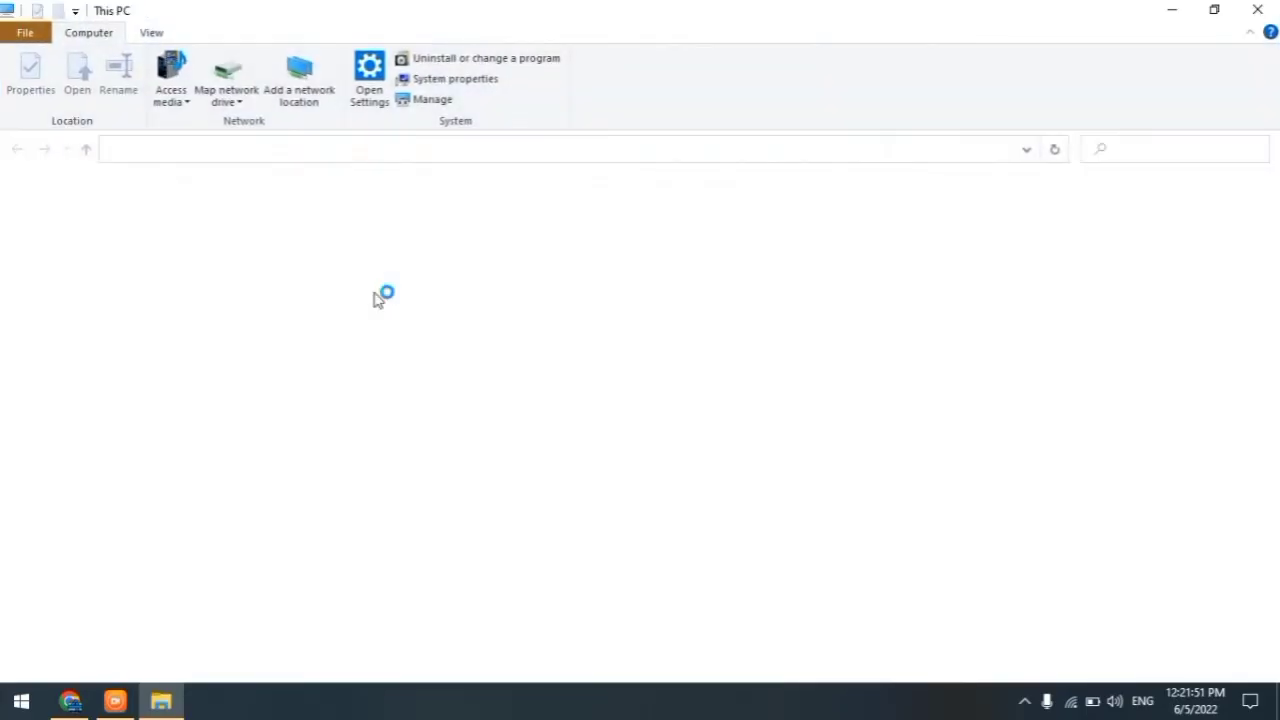
left_click(95, 355)
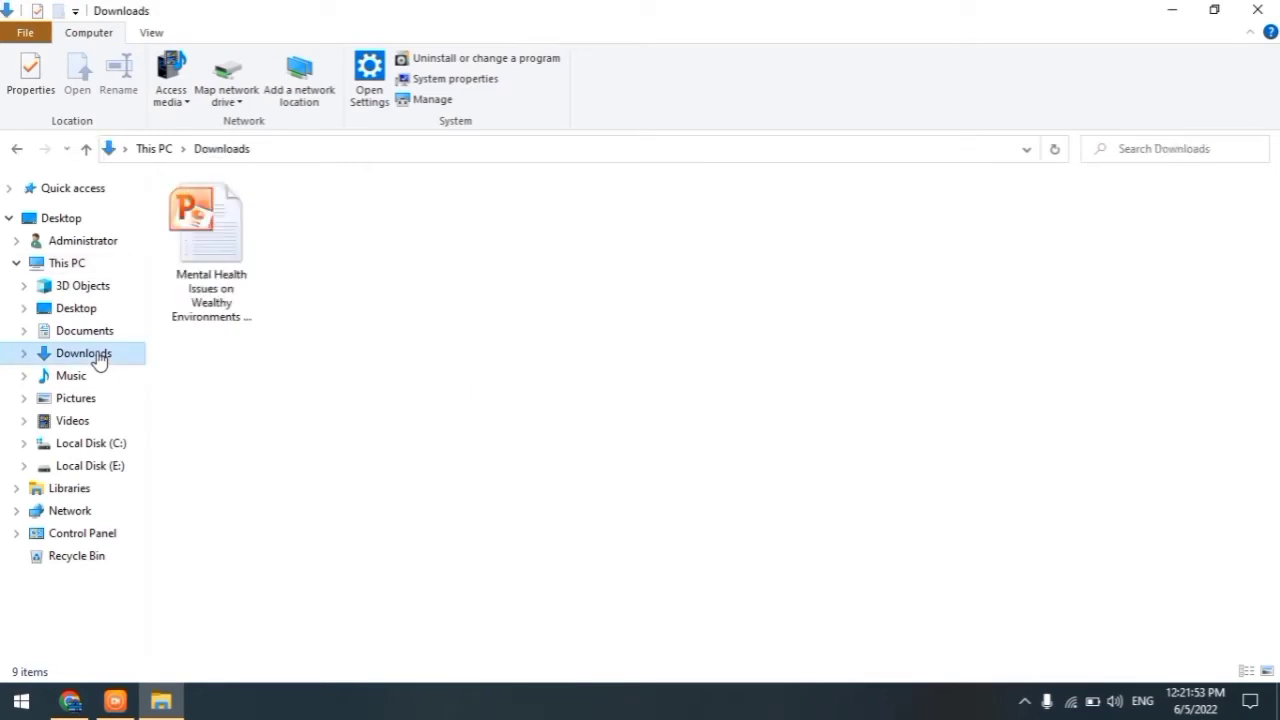
left_click(180, 314)
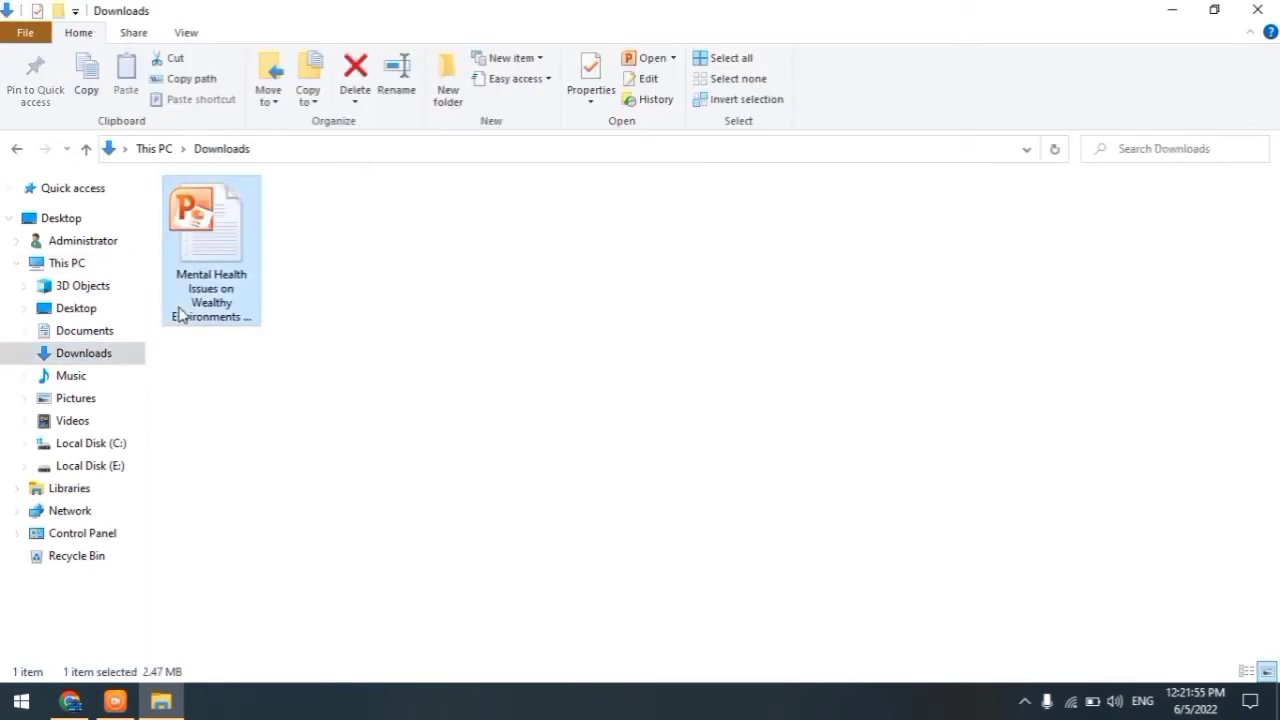
right_click(196, 308)
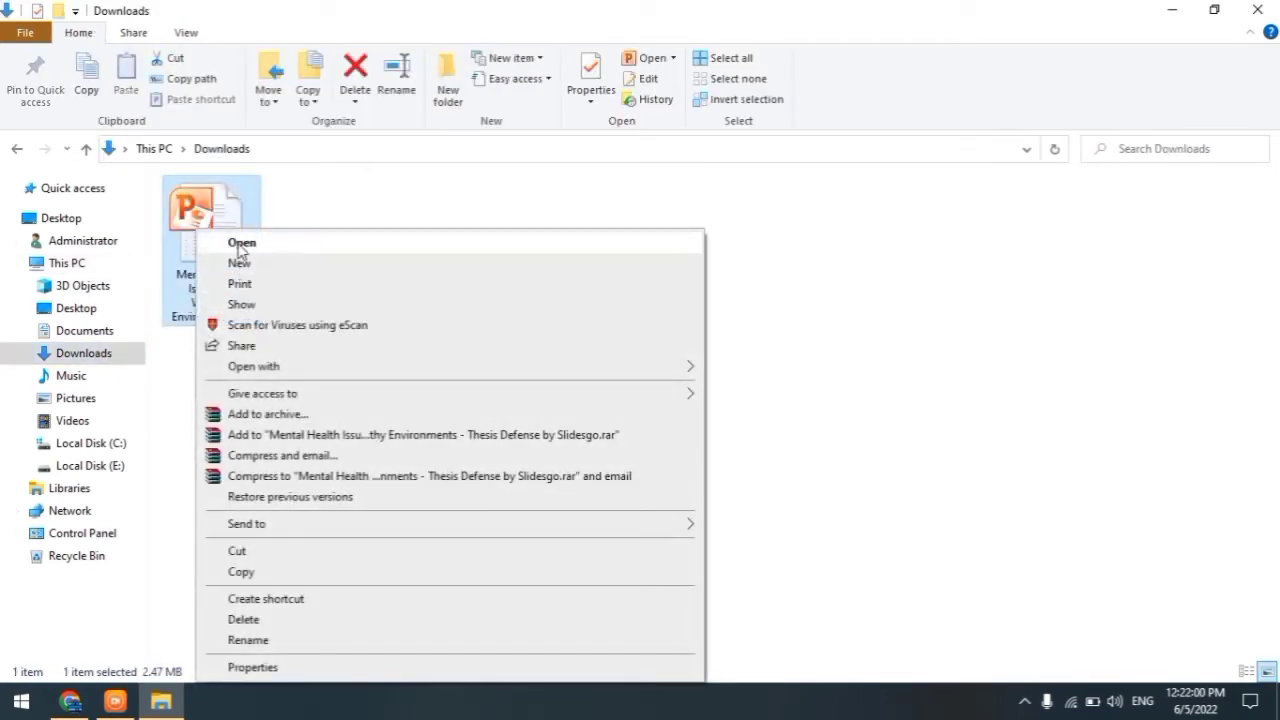
left_click(240, 248)
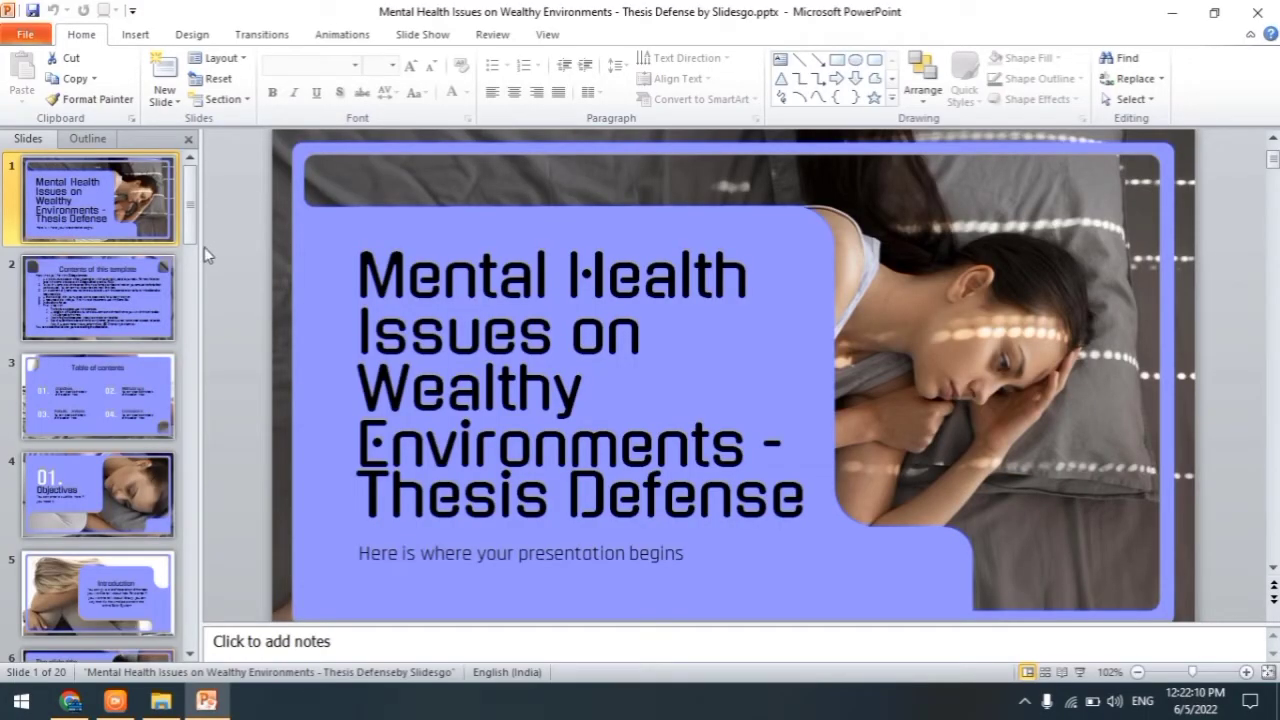
left_click_drag(190, 243, 187, 651)
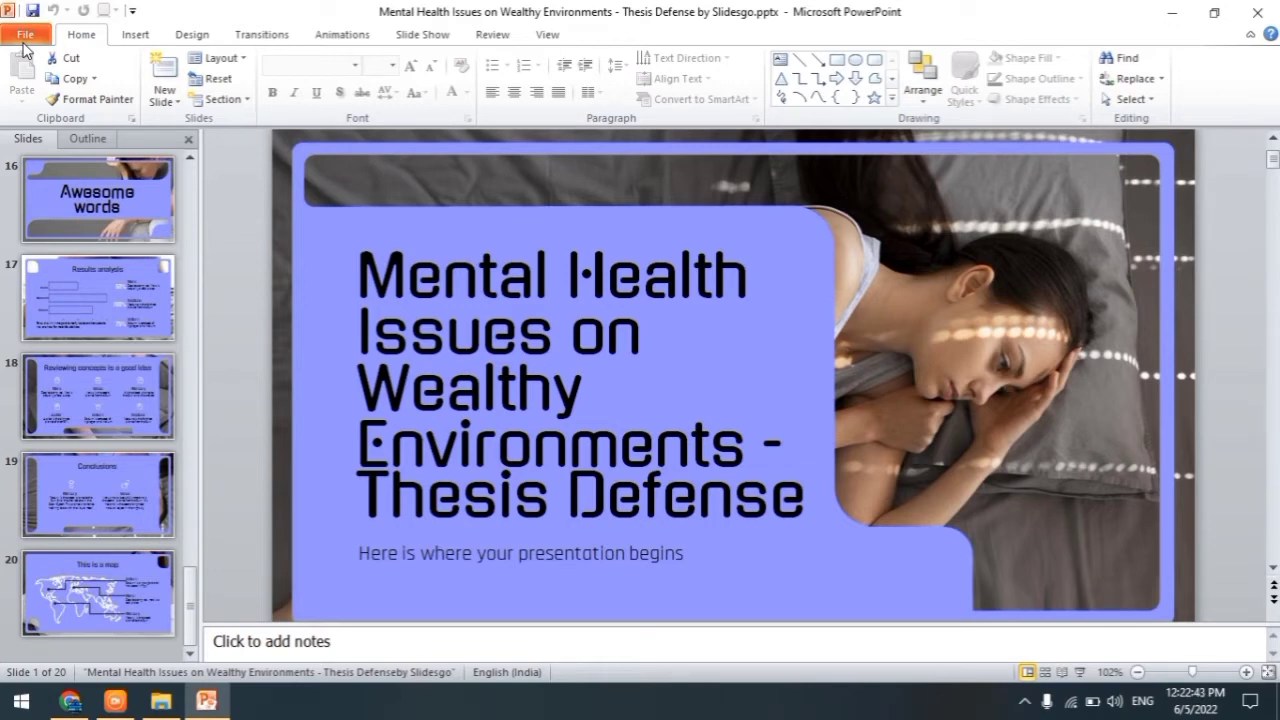
Use Save As to target Downloads with file type PDF (*.pdf).
left_click(25, 36)
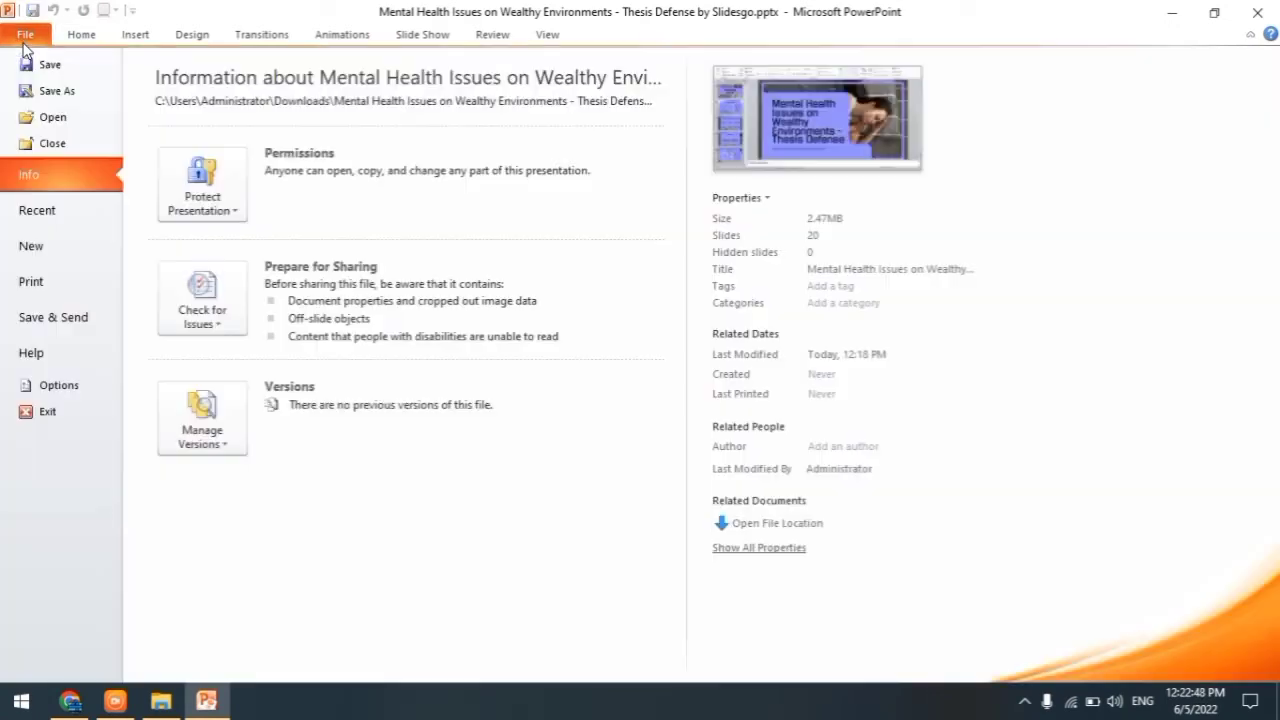
left_click(57, 95)
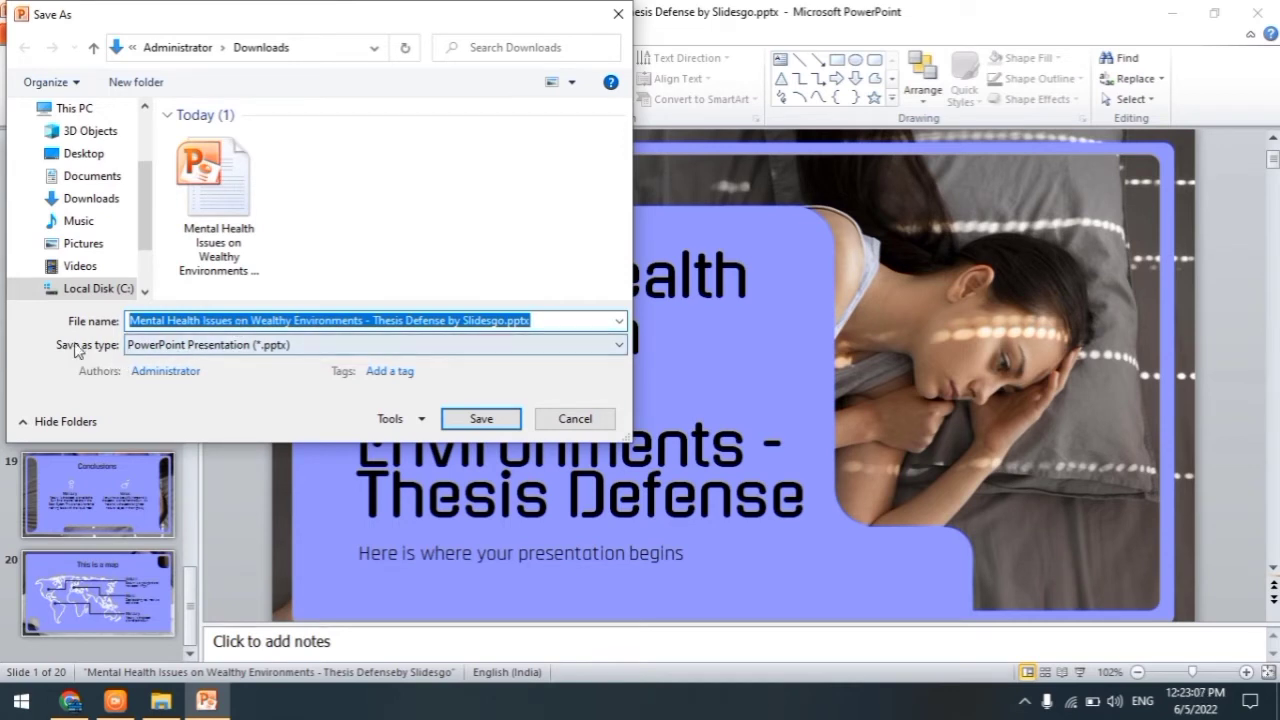
left_click(168, 350)
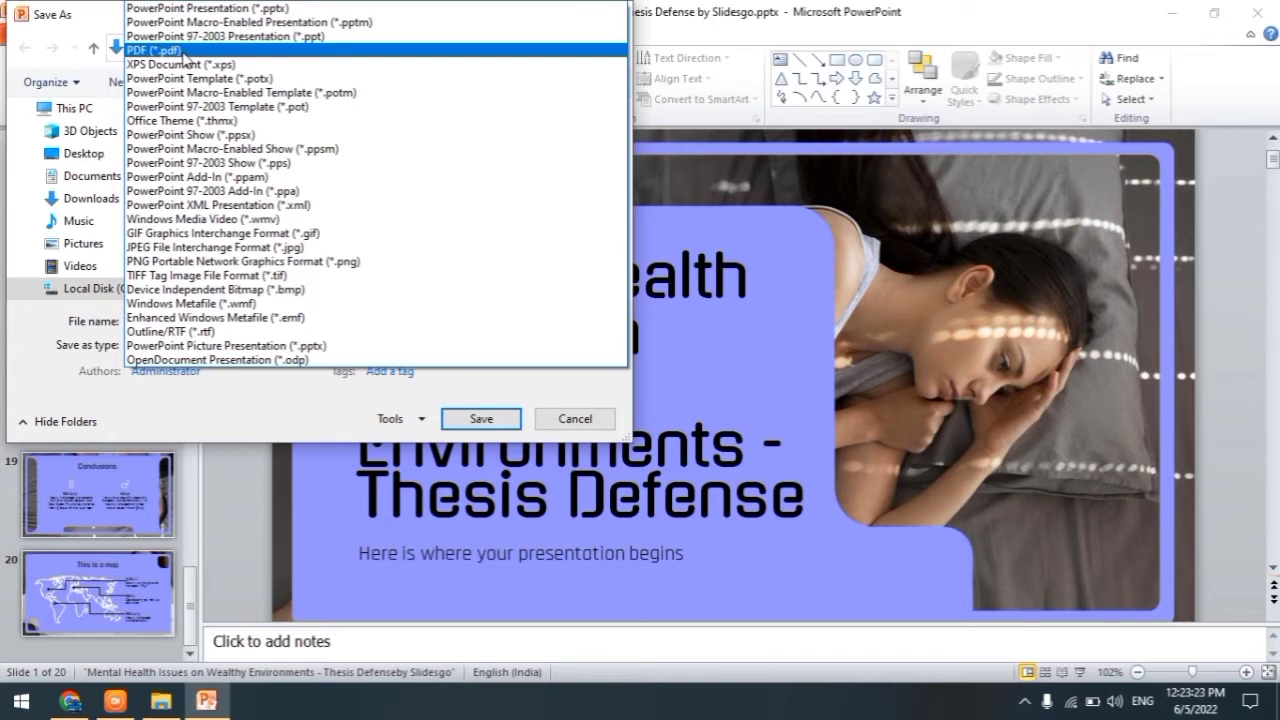
left_click(184, 52)
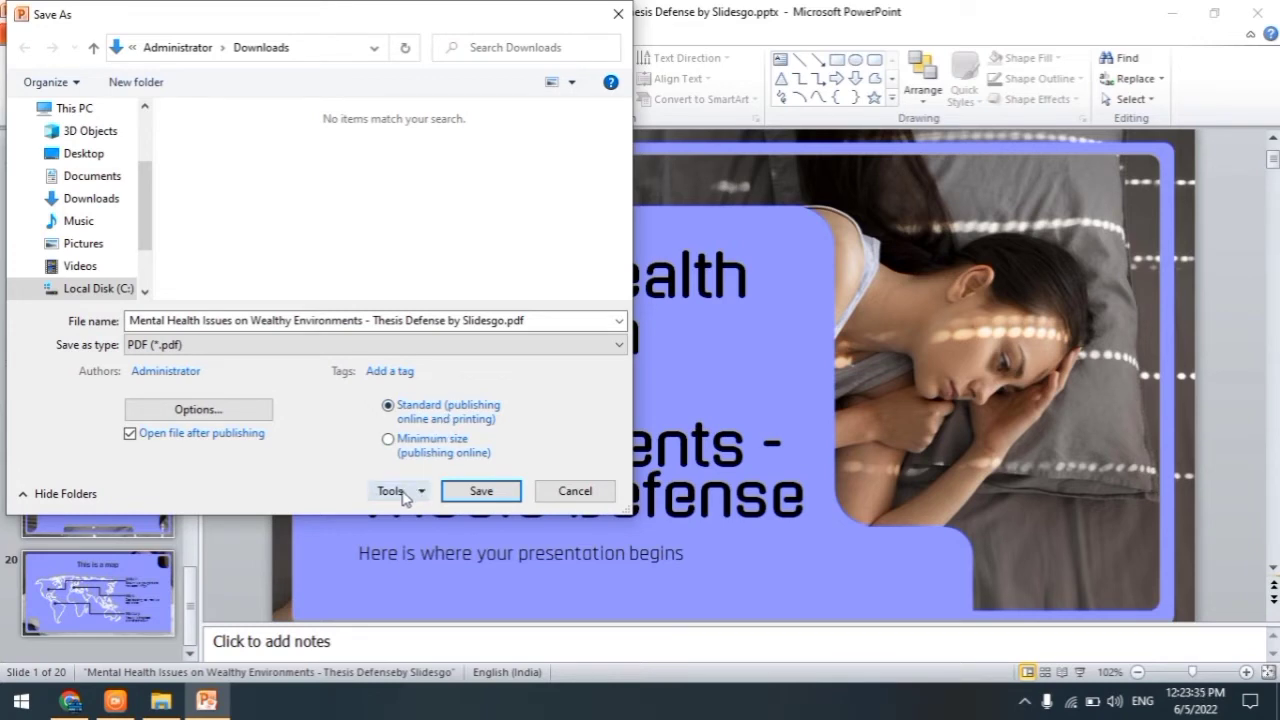
Compress pictures at document resolution, then save the presentation as a PDF.
left_click(405, 495)
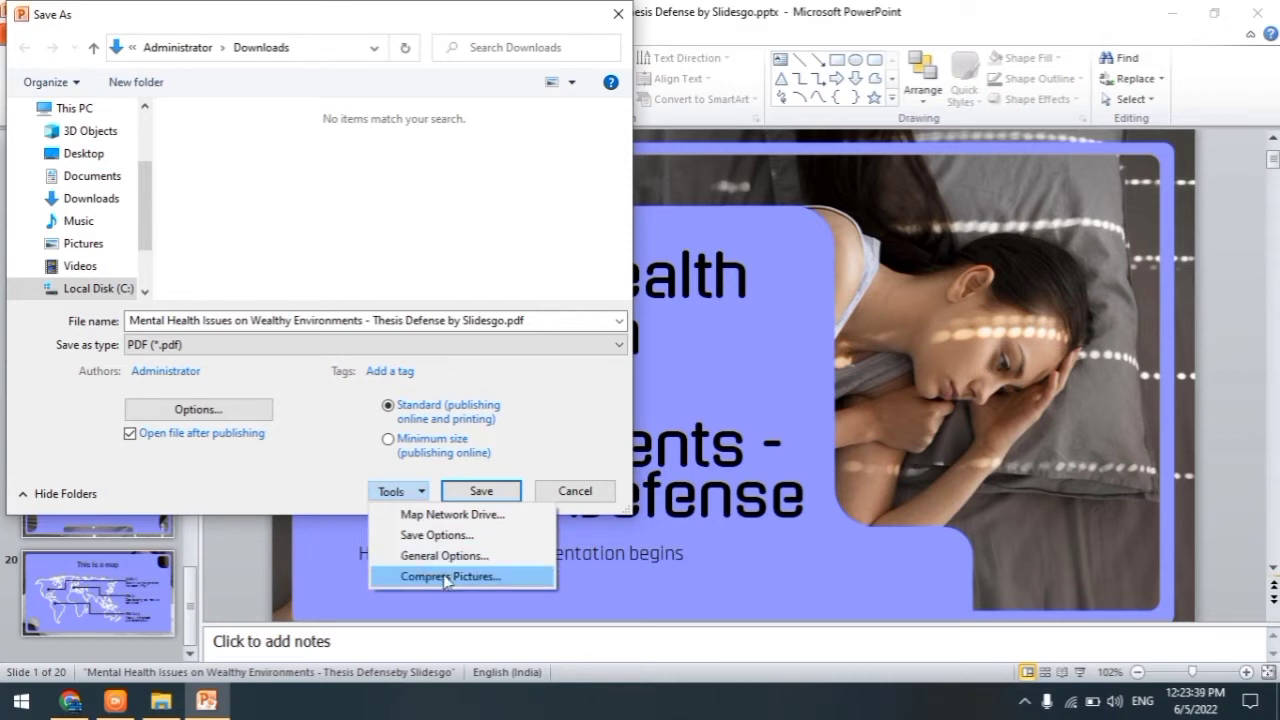
left_click(441, 576)
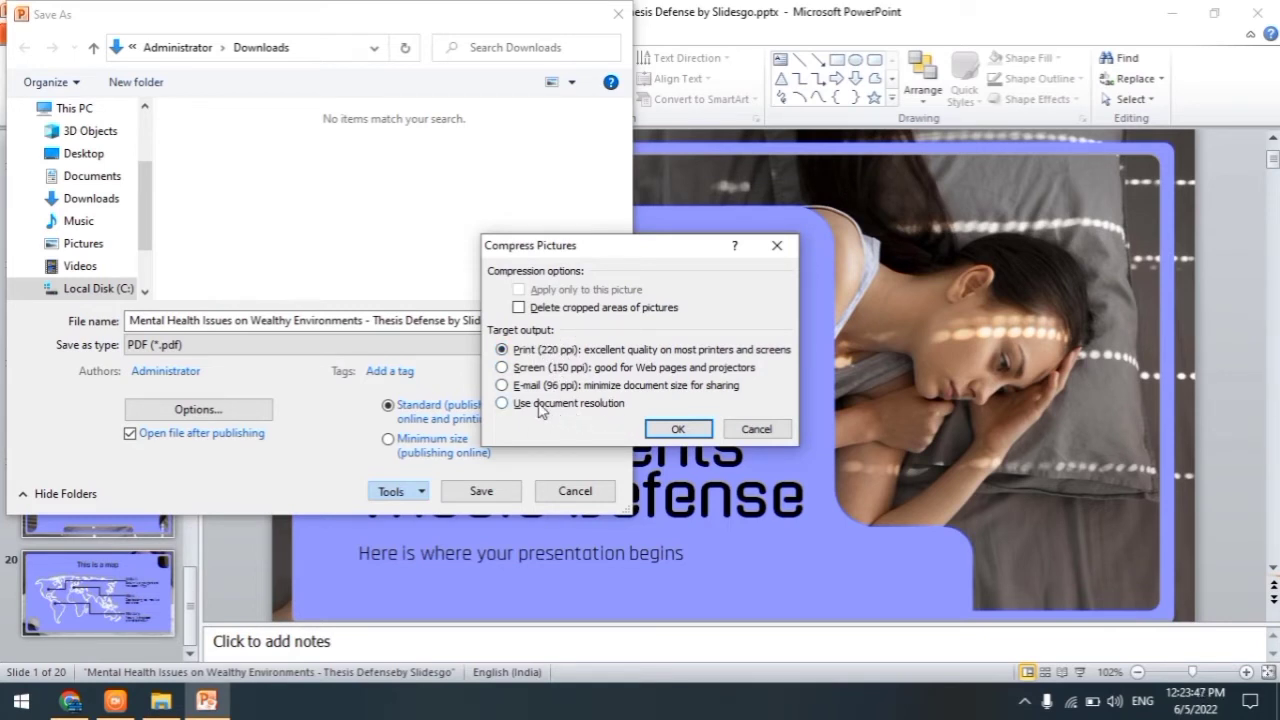
left_click(539, 405)
left_click(678, 429)
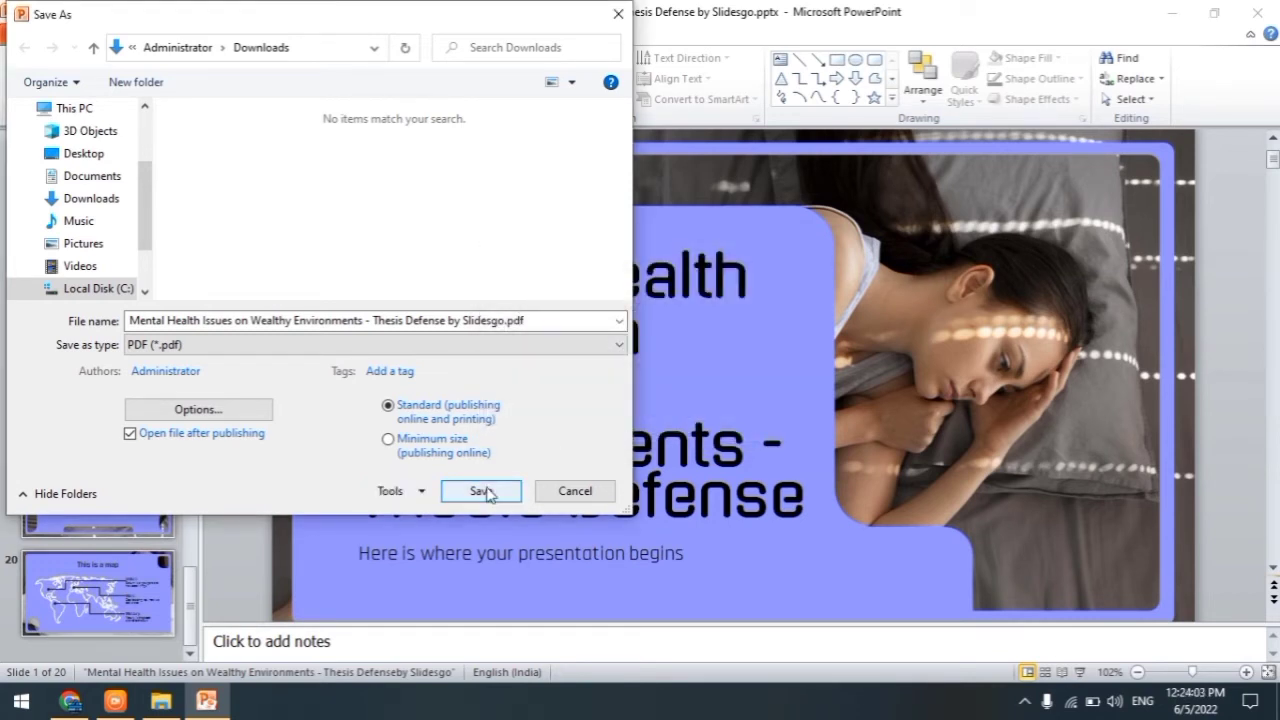
left_click(484, 492)
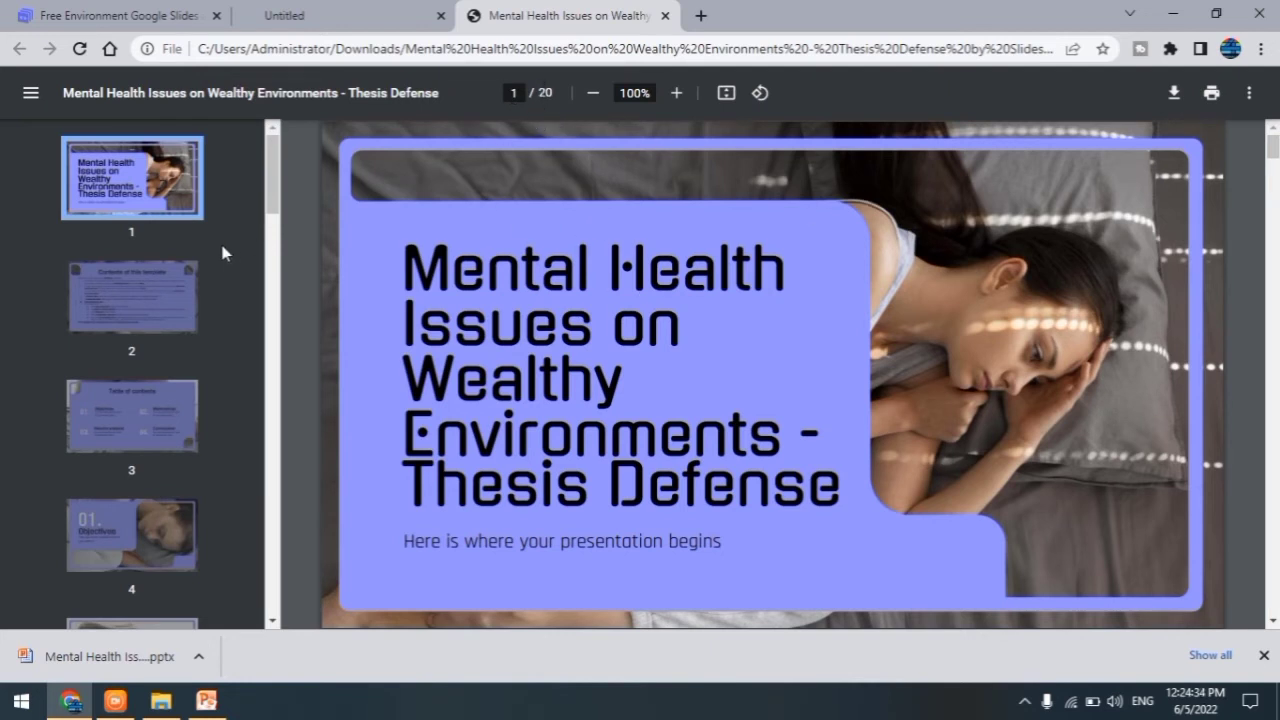
Scroll the PDF thumbnails and pages down to the final 'This is a map' page 20.
left_click_drag(274, 210, 278, 643)
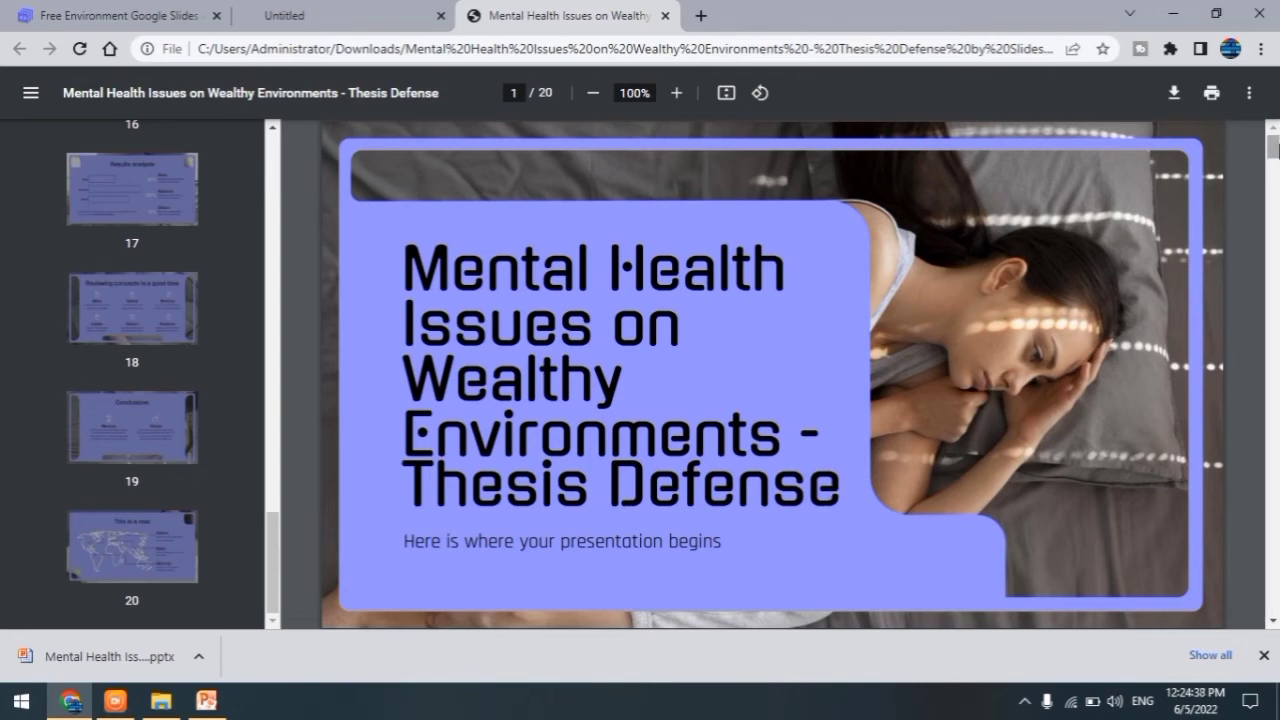
left_click_drag(1273, 148, 1274, 600)
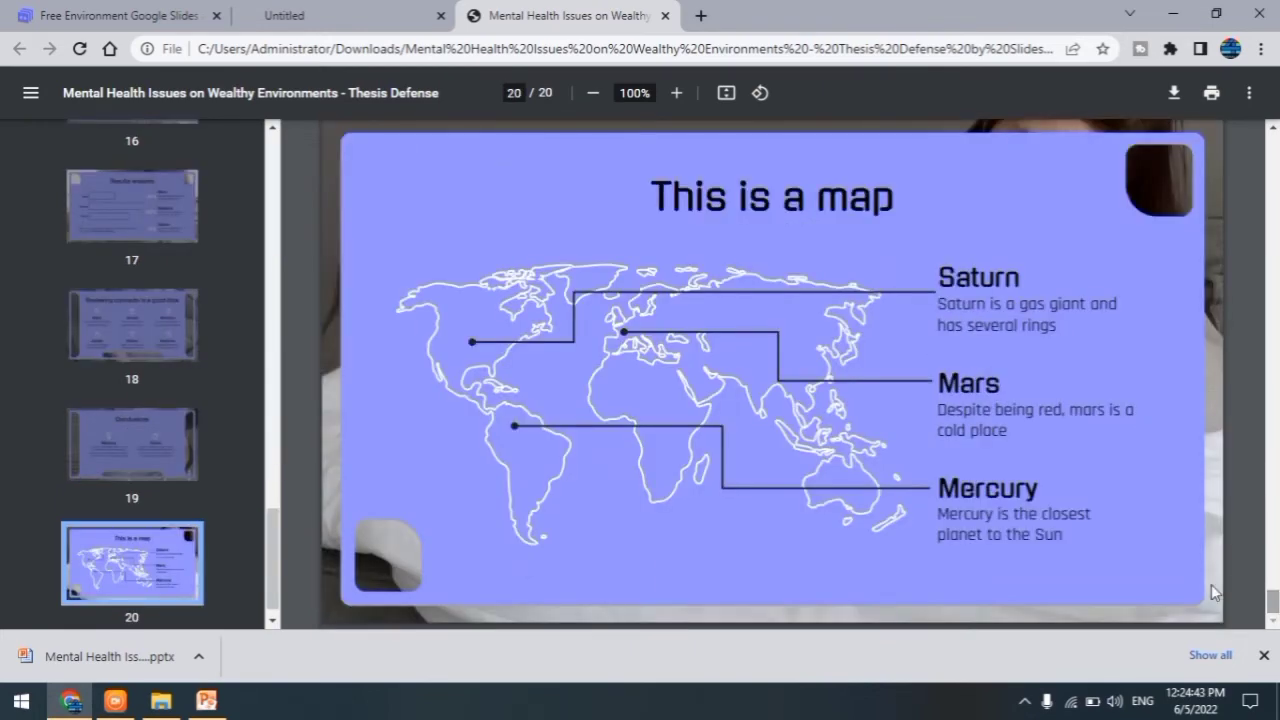
In Downloads, select the new PDF and confirm its file name through Rename.
left_click(160, 700)
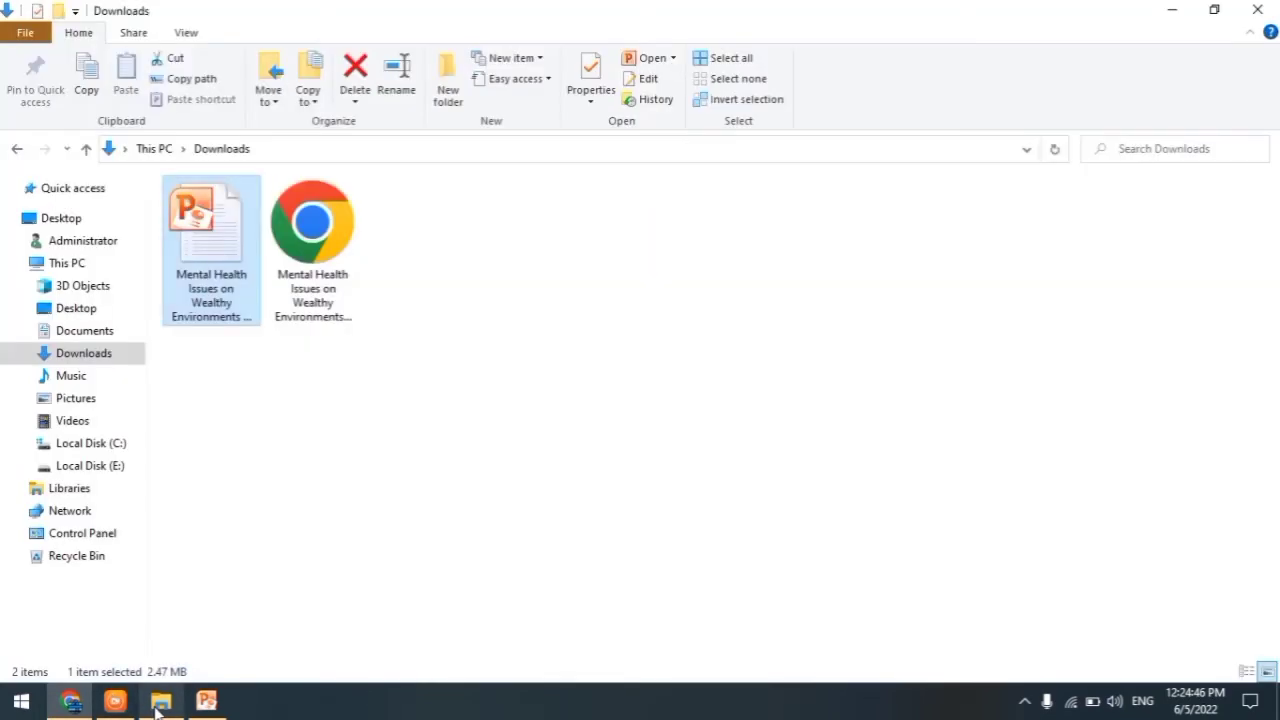
left_click(309, 308)
right_click(309, 308)
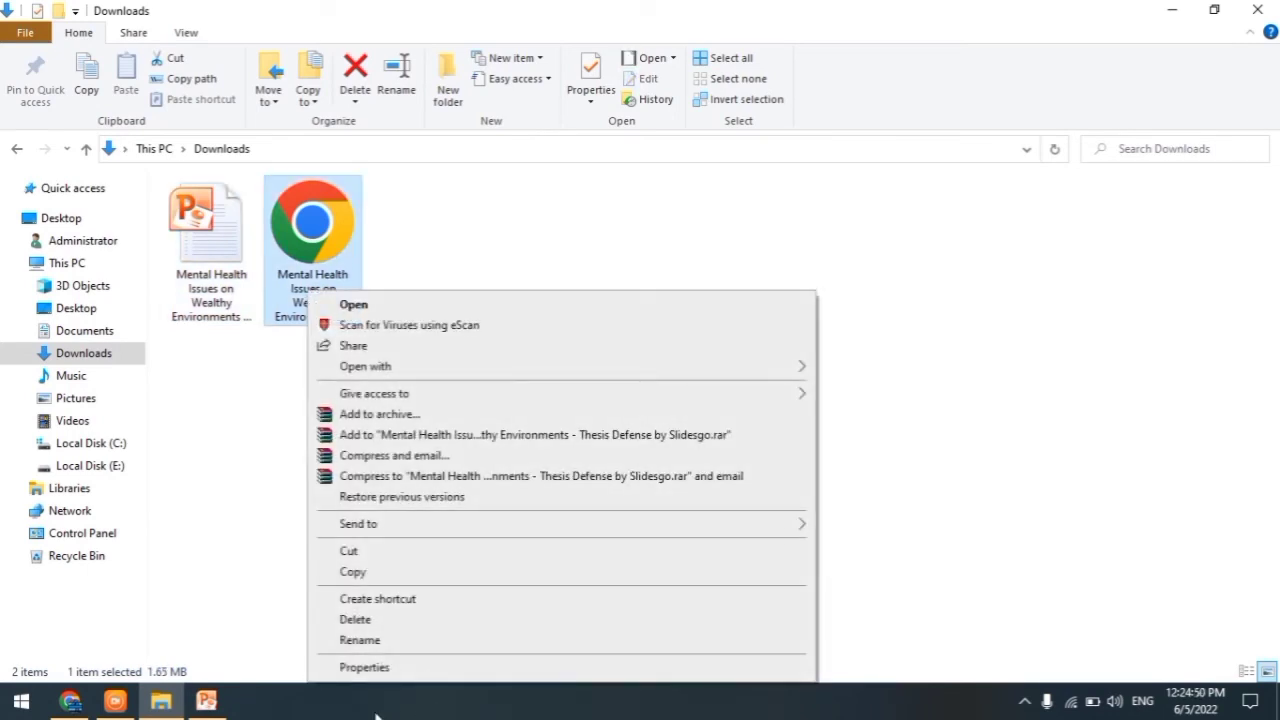
left_click(352, 641)
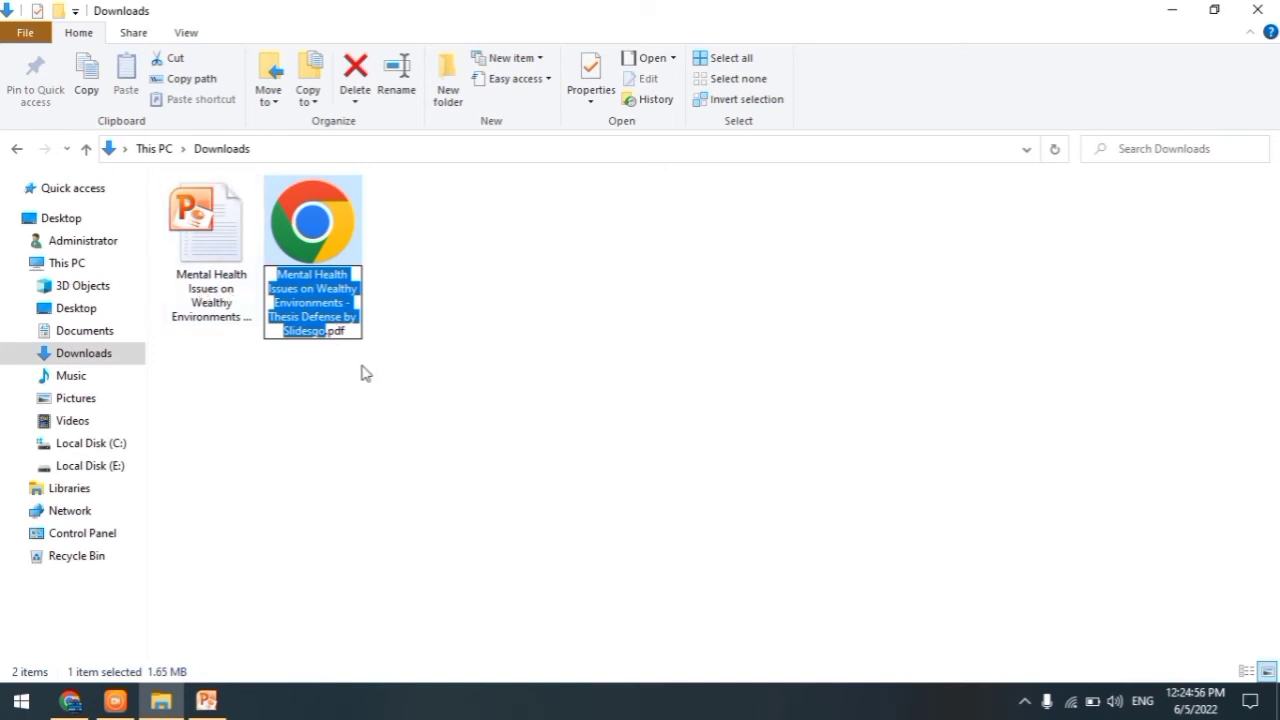
key("Return")
key("Return")
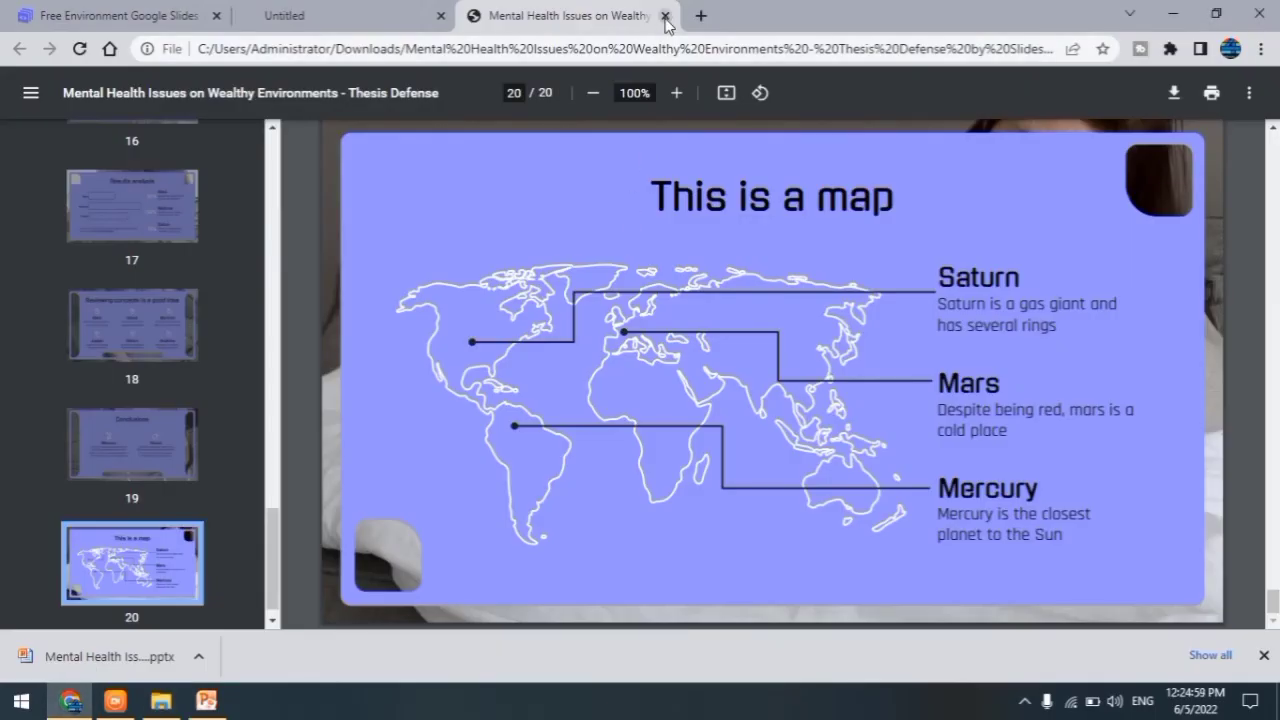
Close the Chrome PDF tab and reselect the PDF in Downloads.
left_click(664, 15)
left_click(161, 703)
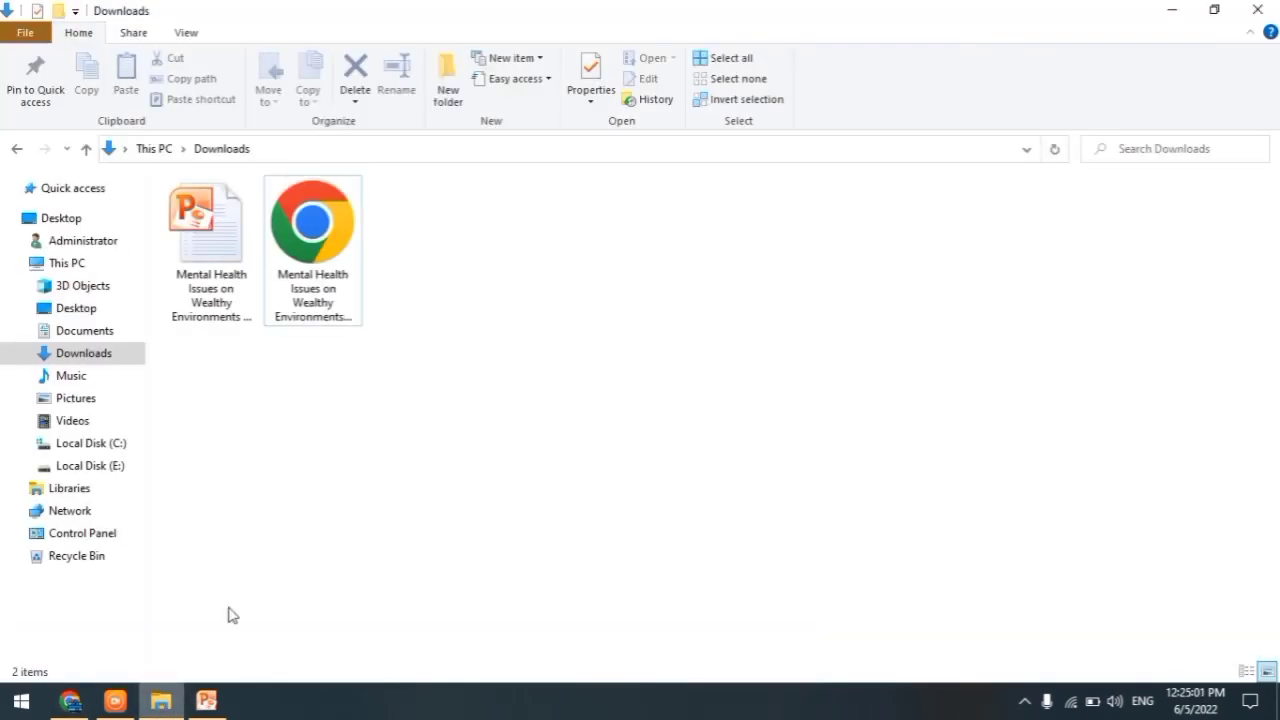
left_click(312, 280)
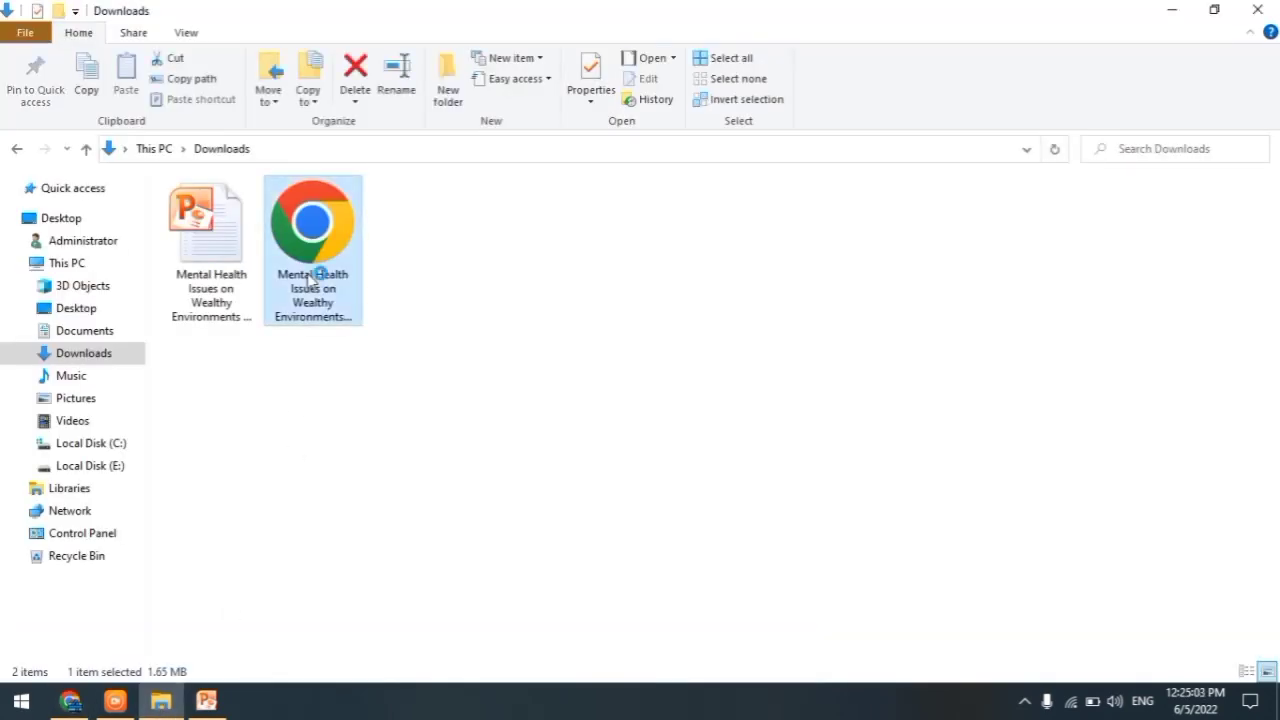
double_click(312, 280)
scroll(770, 400, "down", 3)
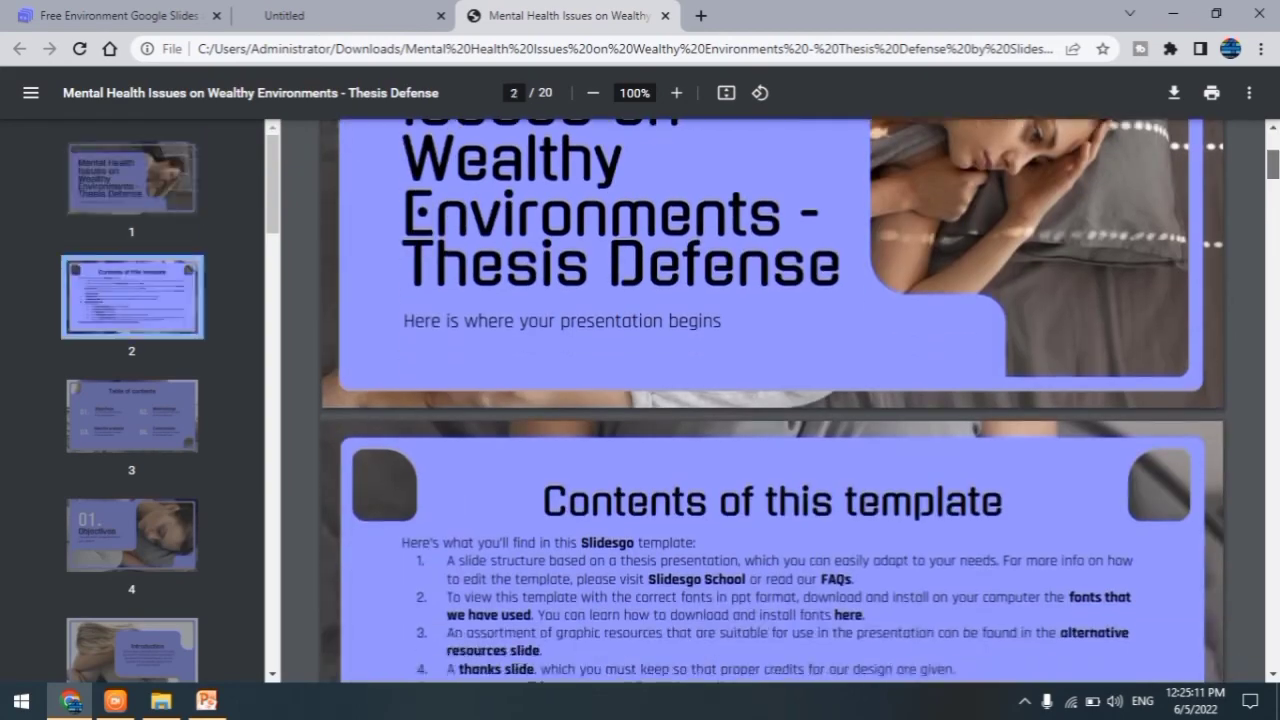
left_click_drag(1273, 163, 1258, 593)
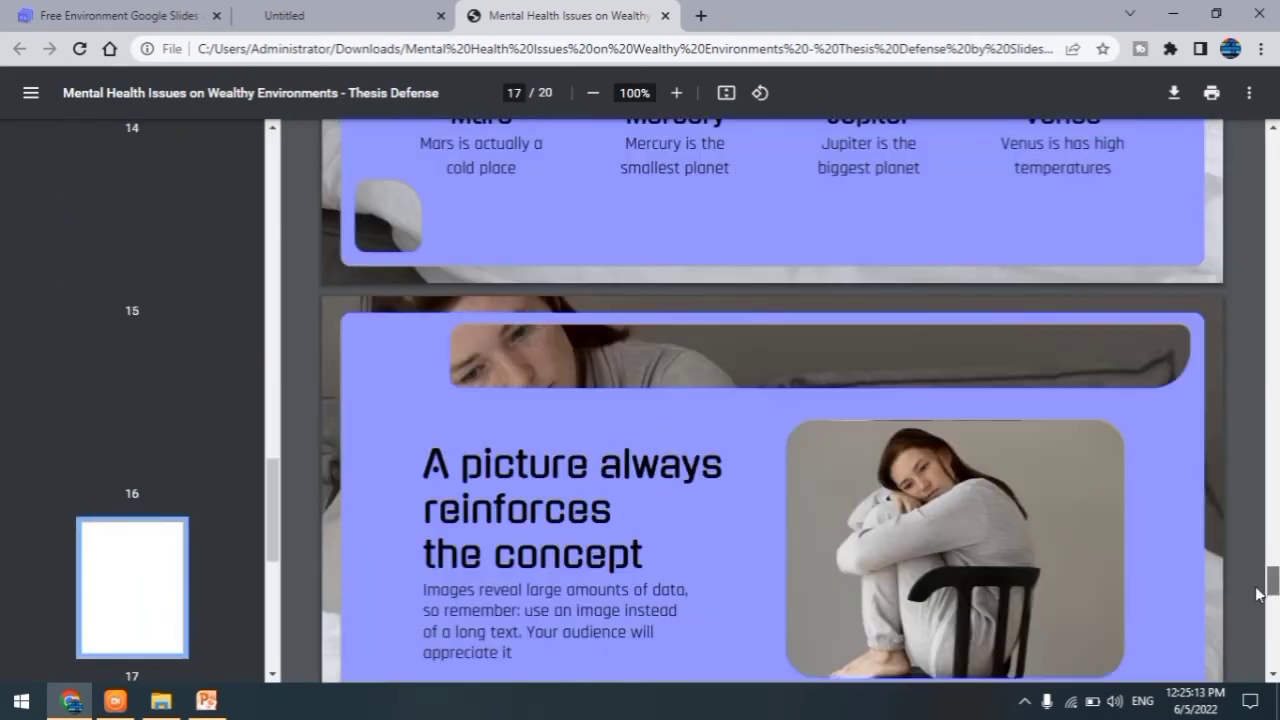
left_click(161, 700)
left_click(226, 310)
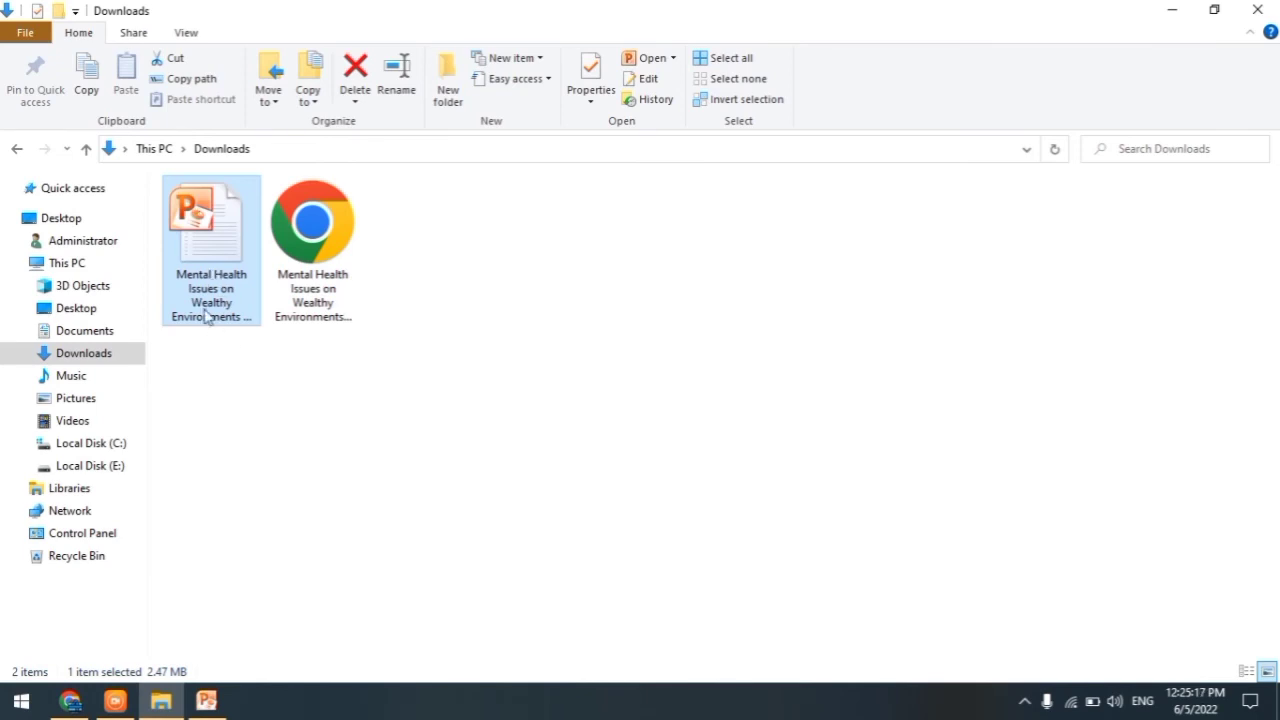
Select the PDF to read its 1.65 MB size against the 2.47 MB original.
left_click(310, 298)
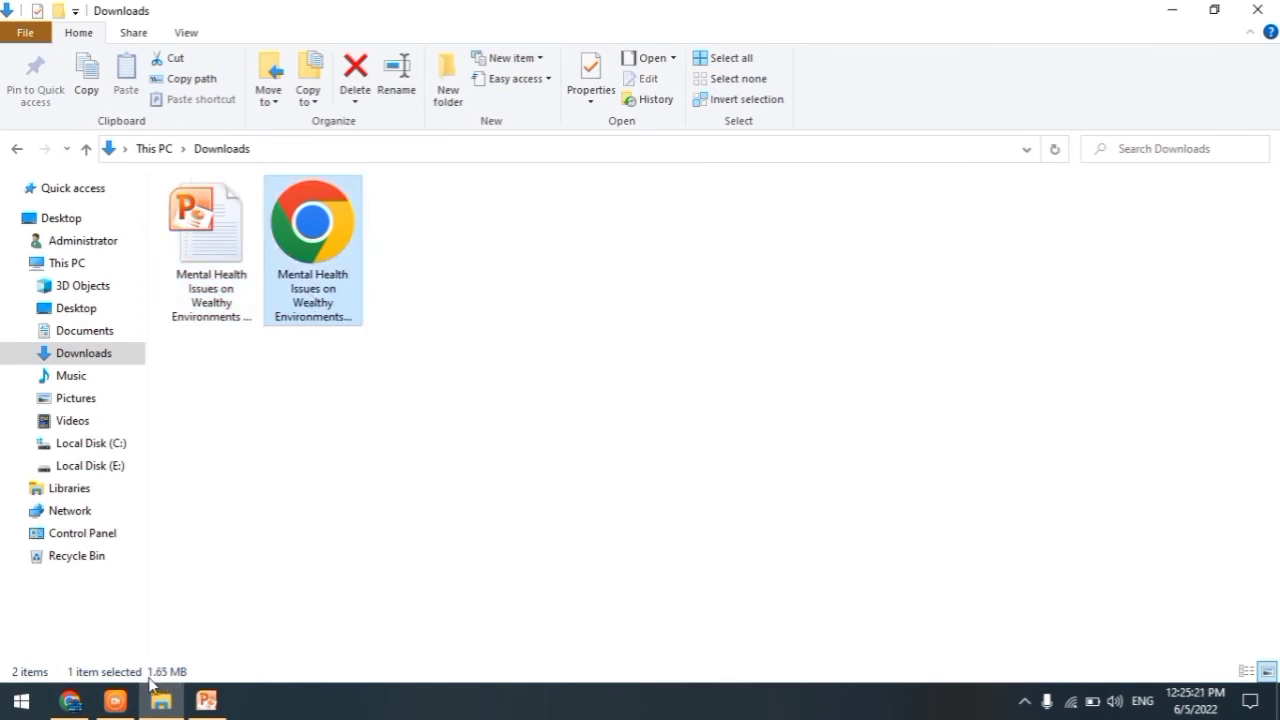